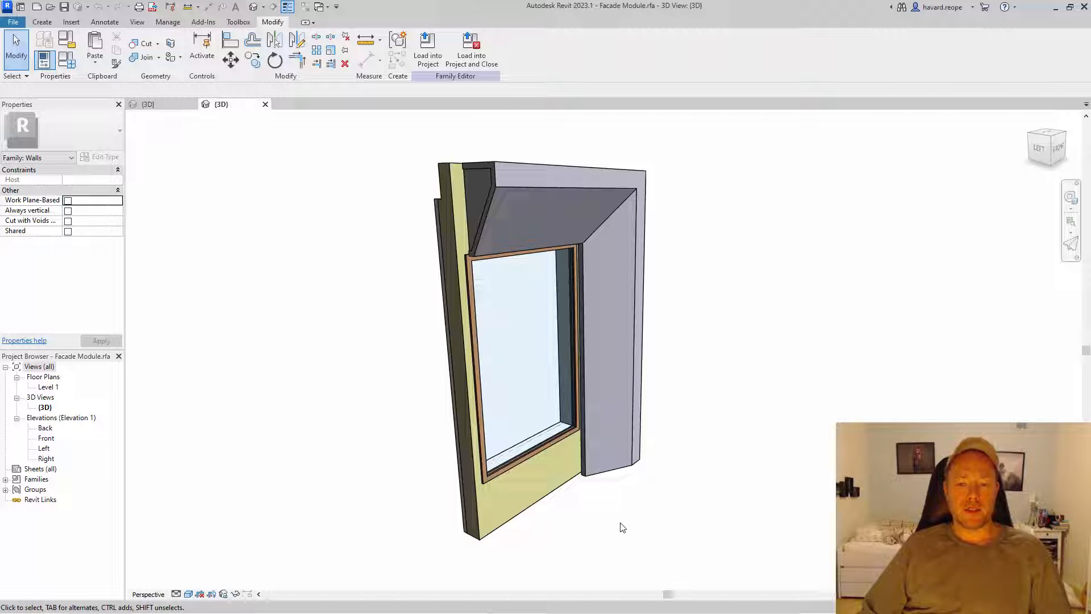
Inspect the facade module's nested wall insulation, wall covering and window by selecting them individually in the 3D view
middle_click_drag(631, 526, 660, 511, "shift")
scroll(659, 513, "up", 5)
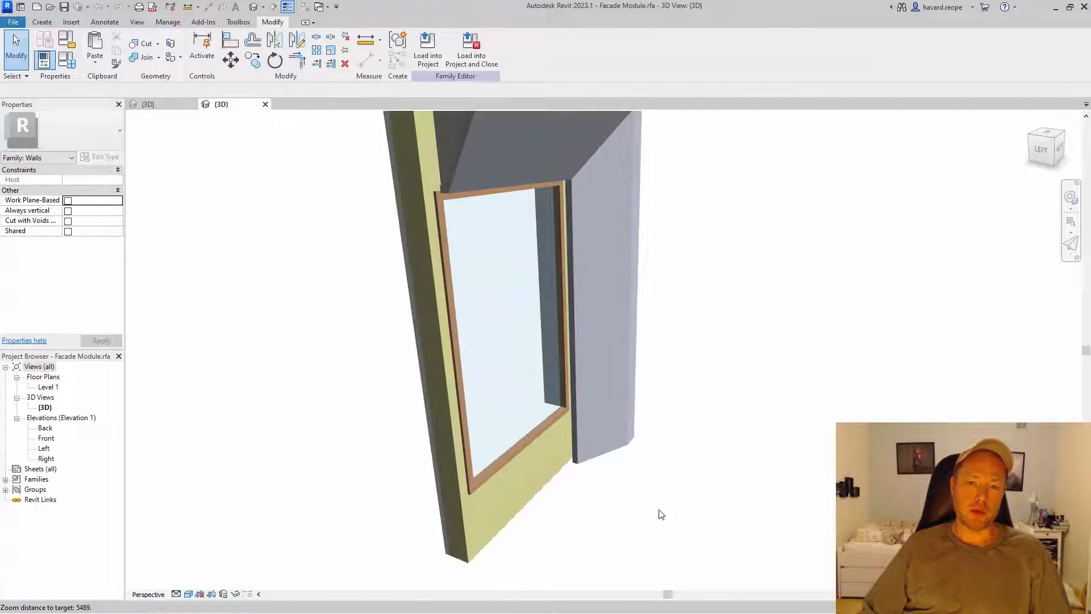
scroll(687, 485, "down", 4)
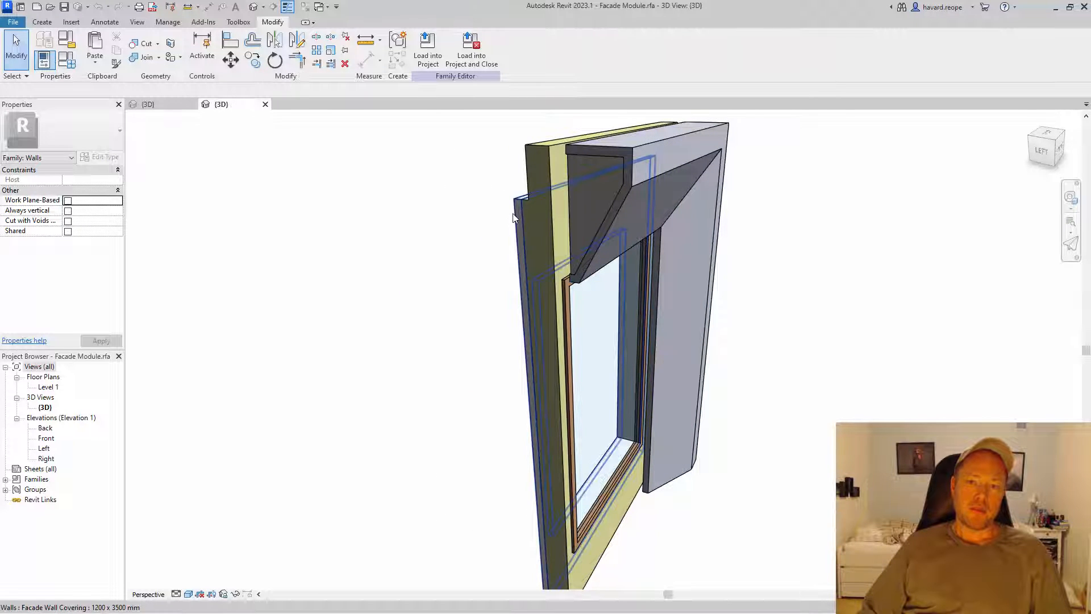
left_click(546, 186)
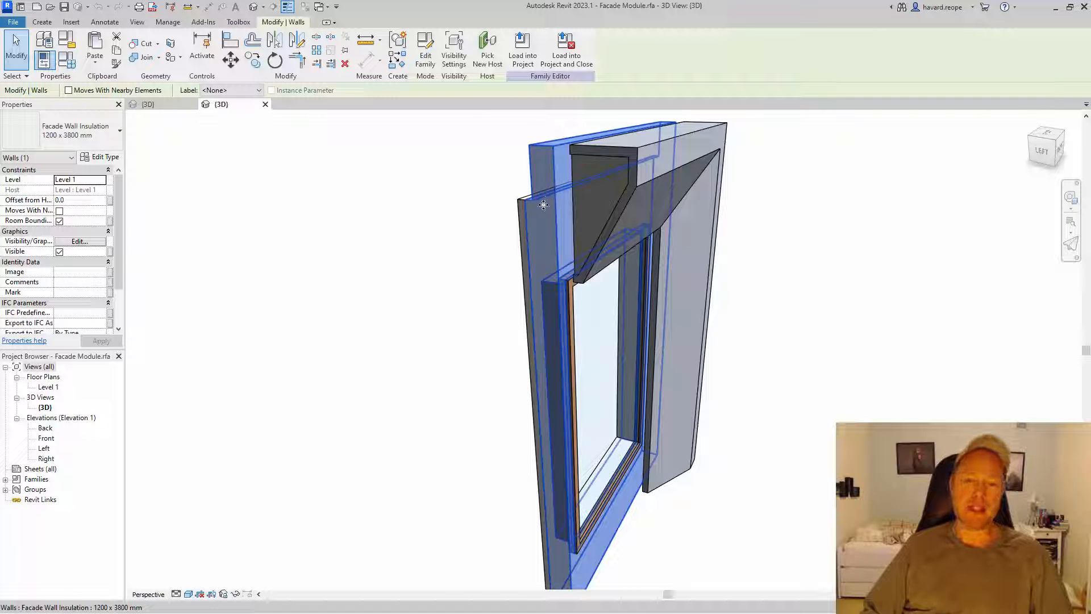
left_click(515, 202)
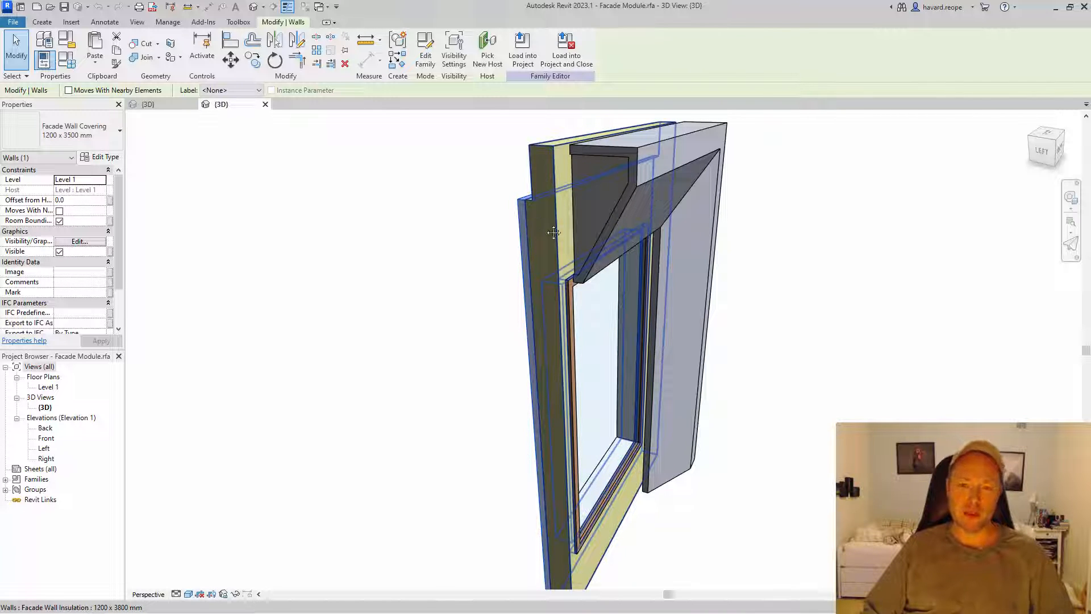
middle_click_drag(535, 222, 544, 361)
left_click(537, 281)
scroll(544, 361, "up", 1)
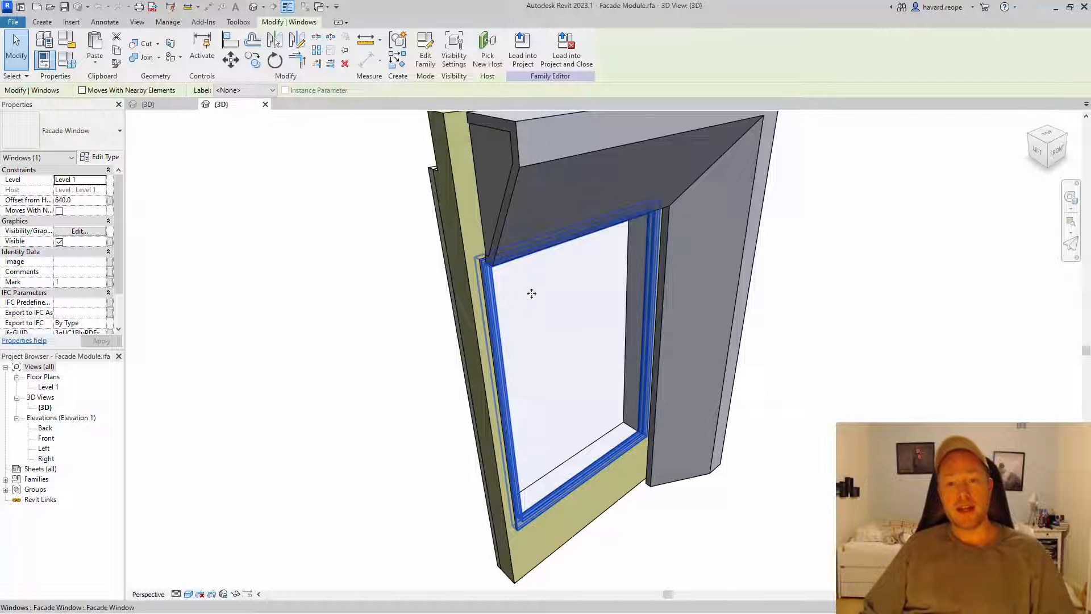
Select the module's outer wall cladding and examine its projecting frame from the side and above
left_click(544, 146)
middle_click_drag(550, 171, 637, 211, "shift")
scroll(637, 216, "down", 1)
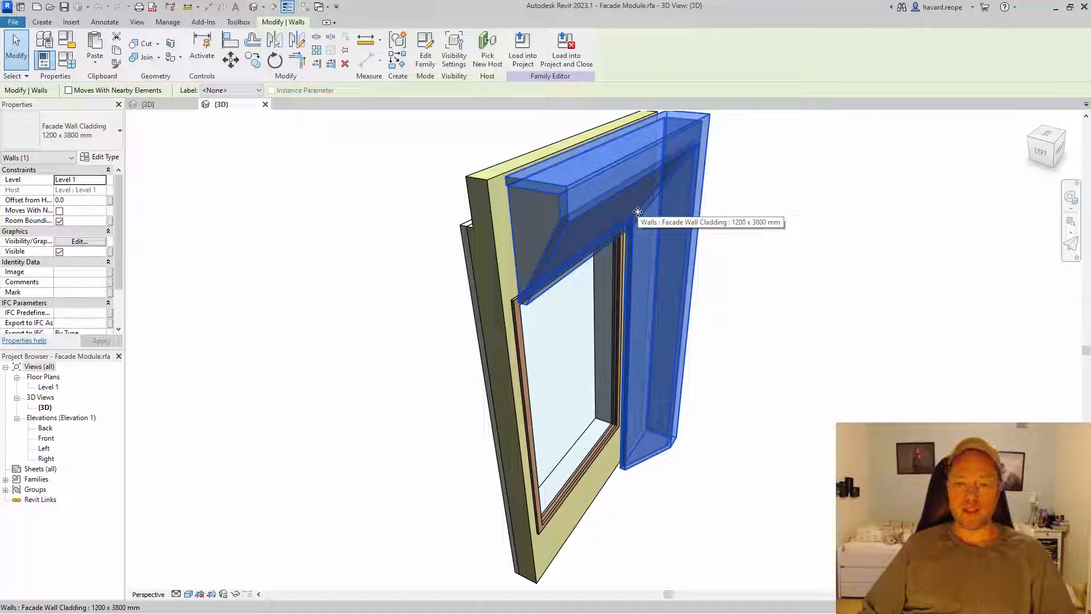
mouse_move(639, 213)
middle_mouse_down("shift")
mouse_move(655, 236)
mouse_move(628, 221)
middle_mouse_up("shift")
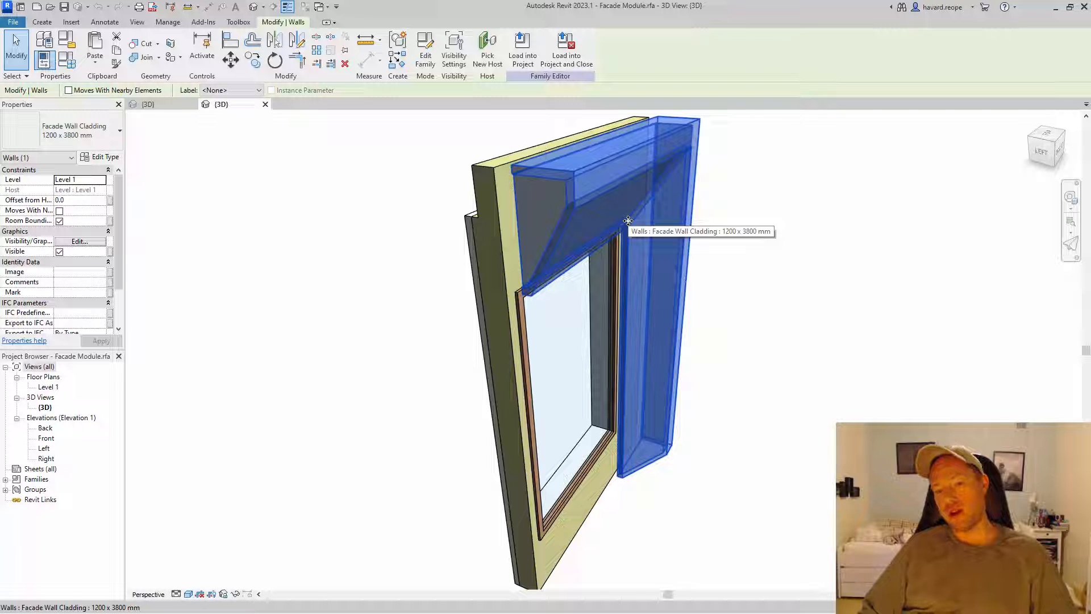
middle_click_drag(571, 251, 554, 258)
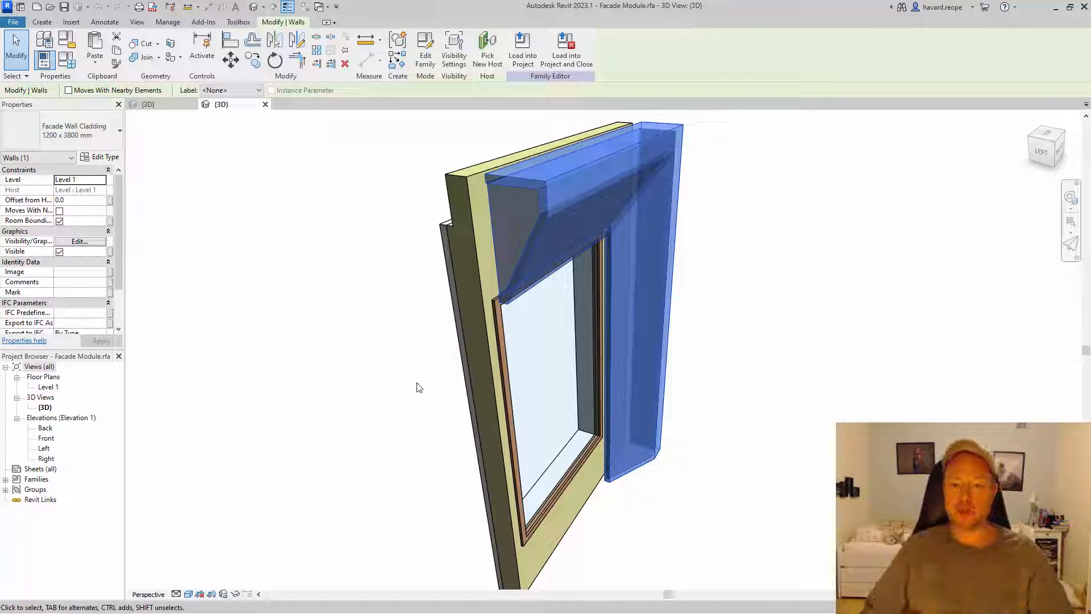
Open the nested Facade Wall Insulation family, examine its geometry from both sides, and close it again
left_click(458, 200)
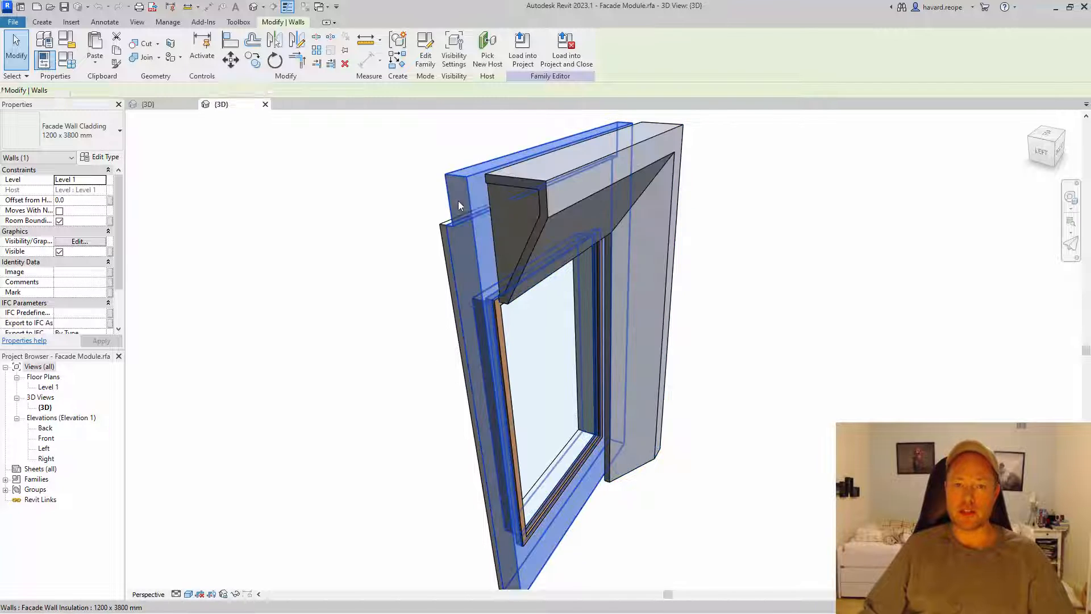
left_click(430, 68)
middle_click_drag(378, 329, 409, 427, "shift")
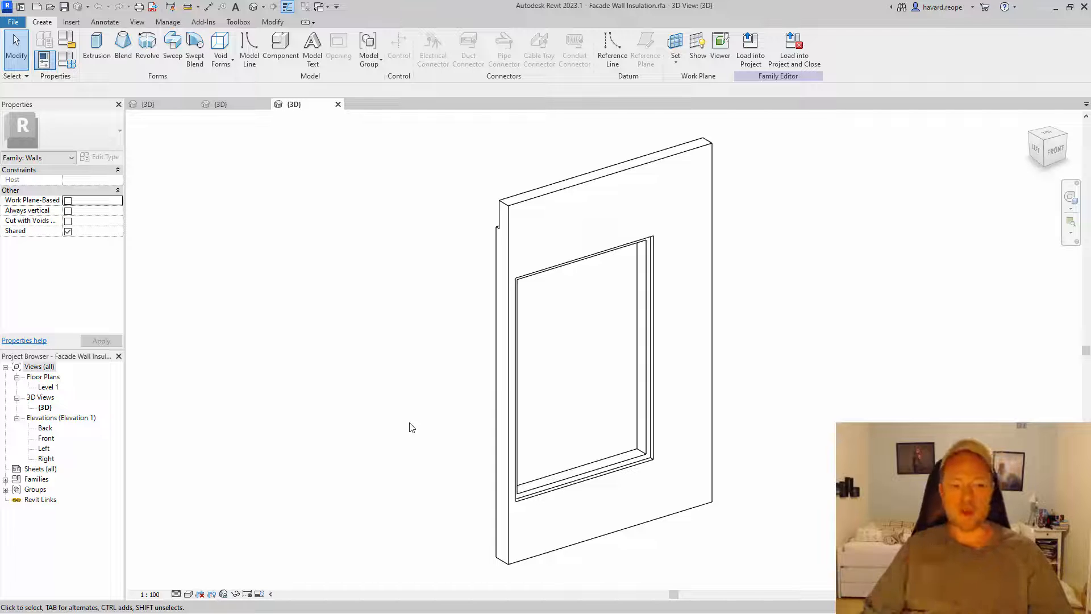
middle_click_drag(397, 438, 567, 426, "shift")
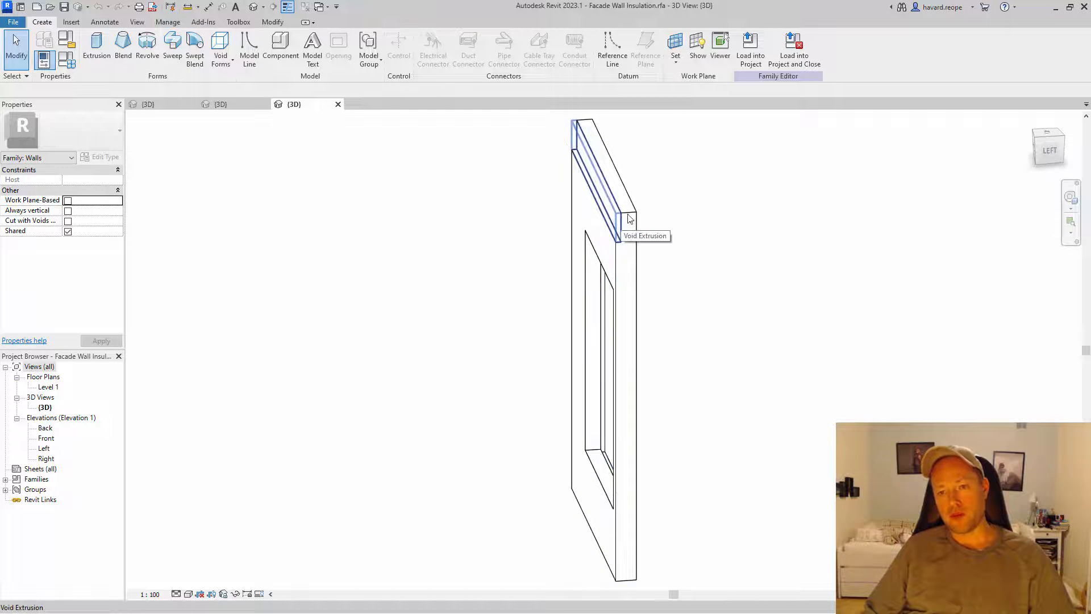
middle_click_drag(648, 256, 455, 265, "shift")
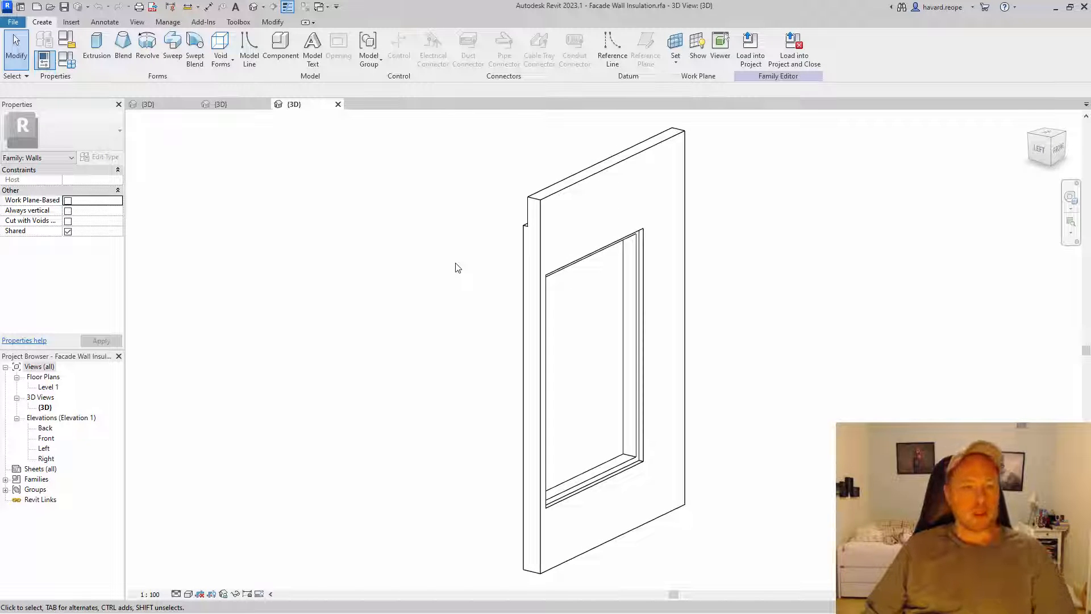
middle_click_drag(448, 287, 456, 292, "shift")
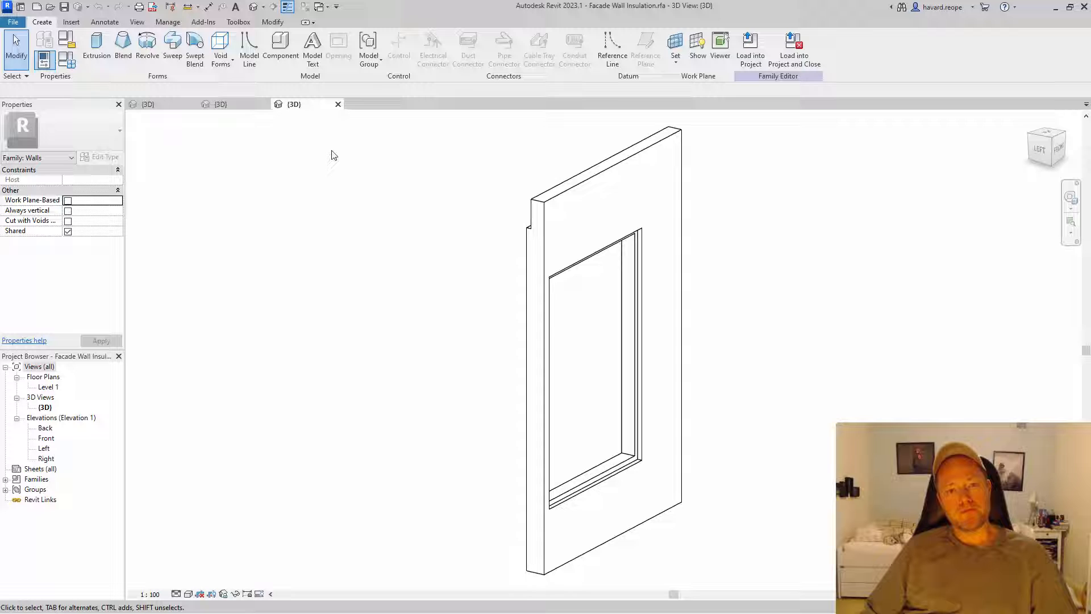
left_click(338, 104)
left_click(568, 319)
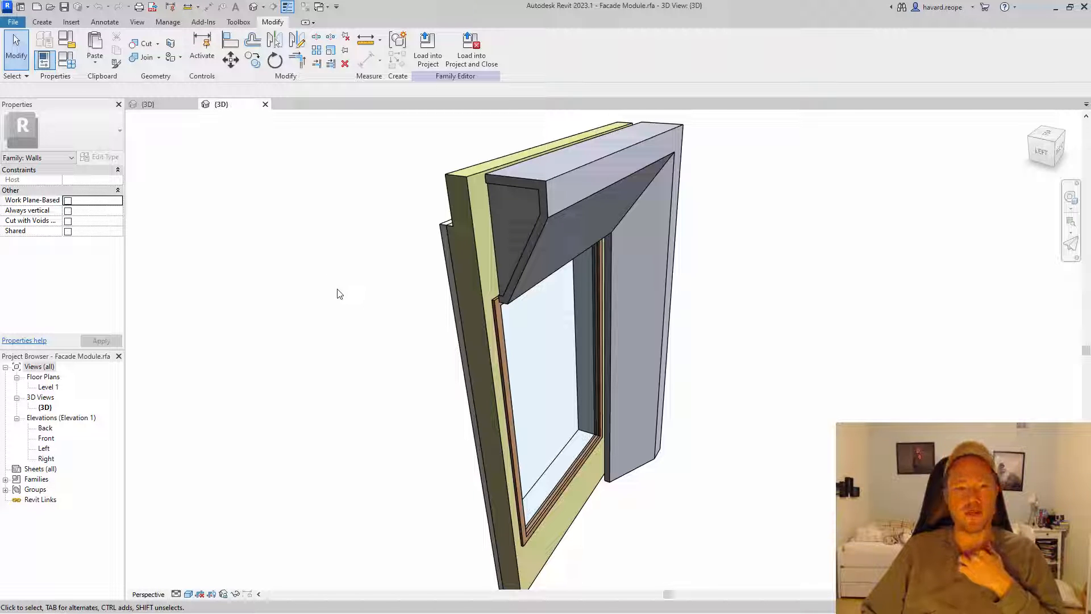
Switch to the Facade Sample project's 3D view and examine the assembled facade from the front, inside and side
left_click(148, 104)
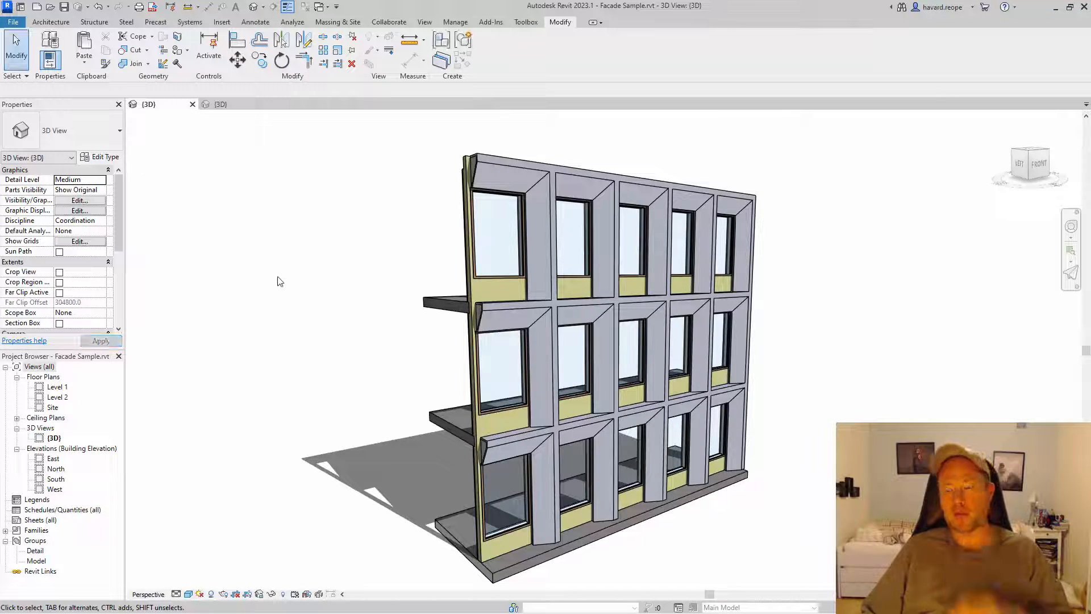
scroll(654, 407, "up", 3)
middle_click_drag(654, 407, 777, 380, "shift")
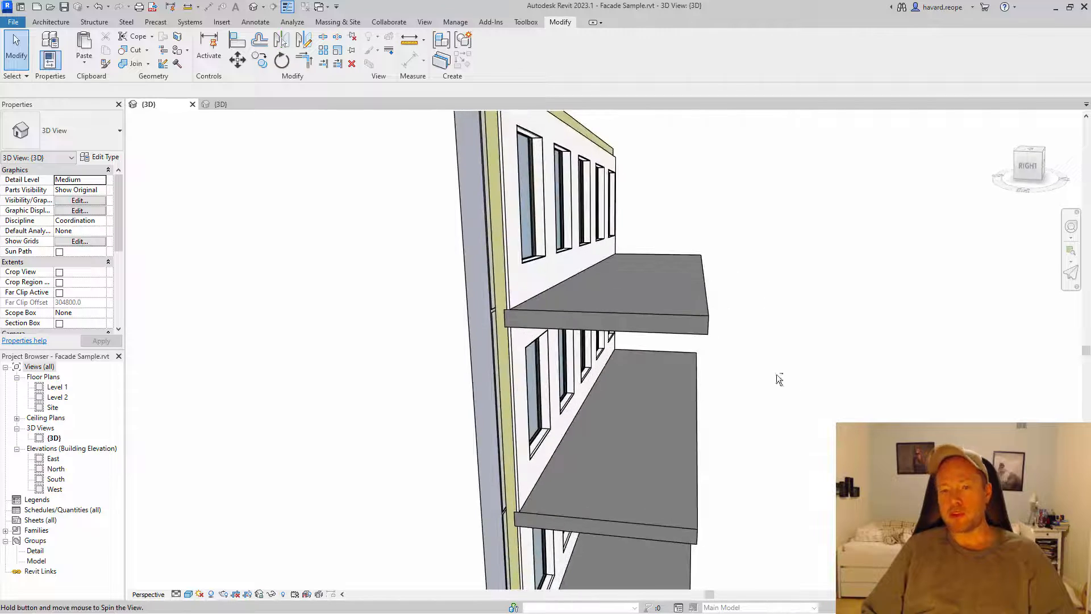
scroll(437, 334, "up", 4)
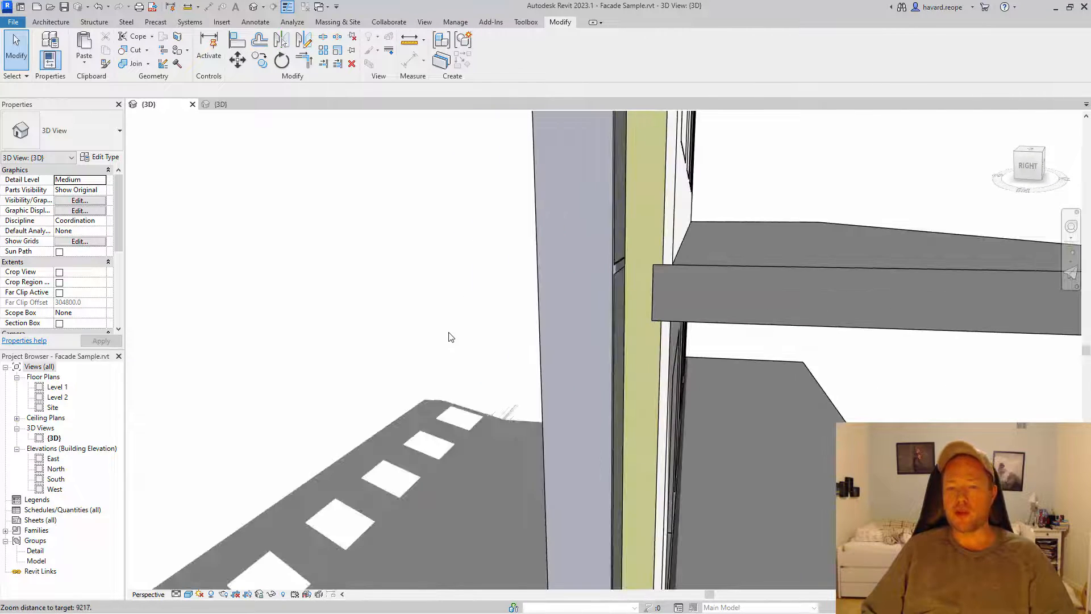
scroll(449, 337, "down", 3)
middle_click_drag(441, 365, 981, 347, "shift")
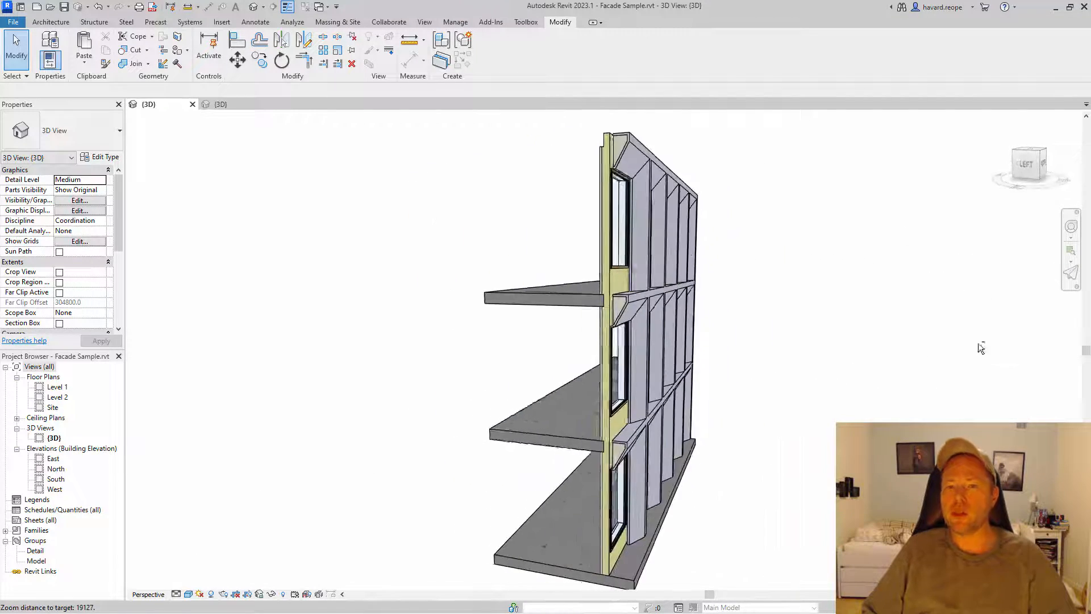
scroll(717, 309, "up", 4)
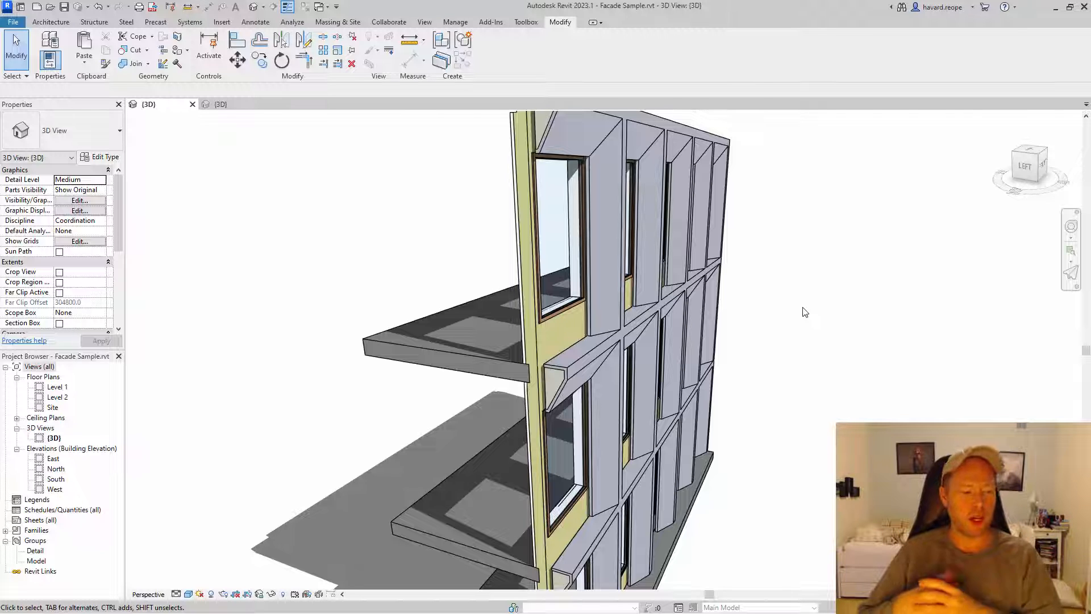
middle_click_drag(803, 312, 767, 350, "shift")
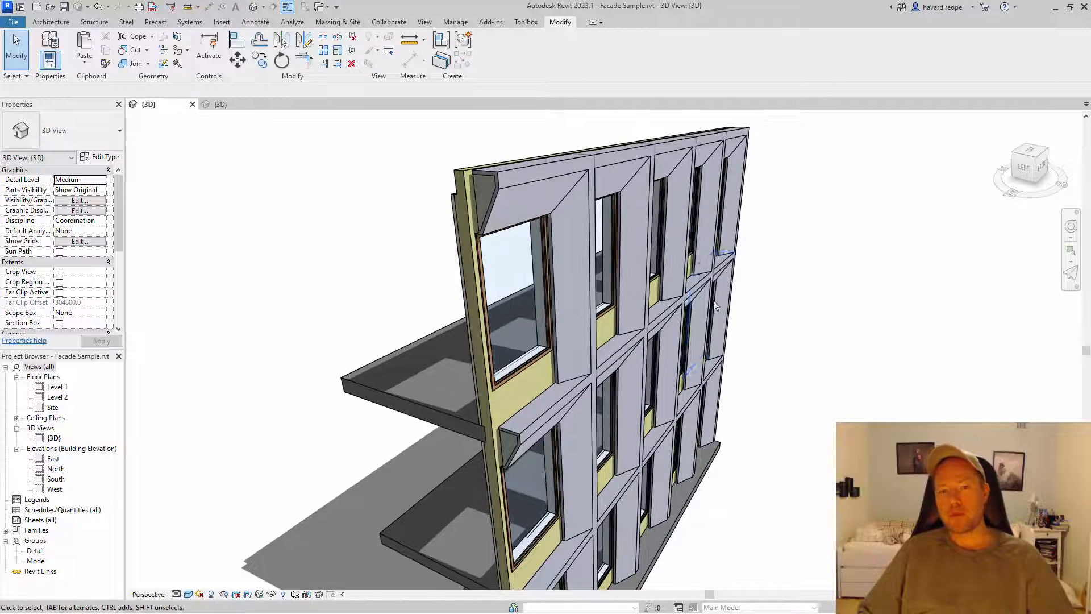
Inspect the nested wall cladding and wall insulation of the Level 3 corner facade module, and clear the selection
left_click(525, 185)
middle_click_drag(525, 185, 478, 195, "shift")
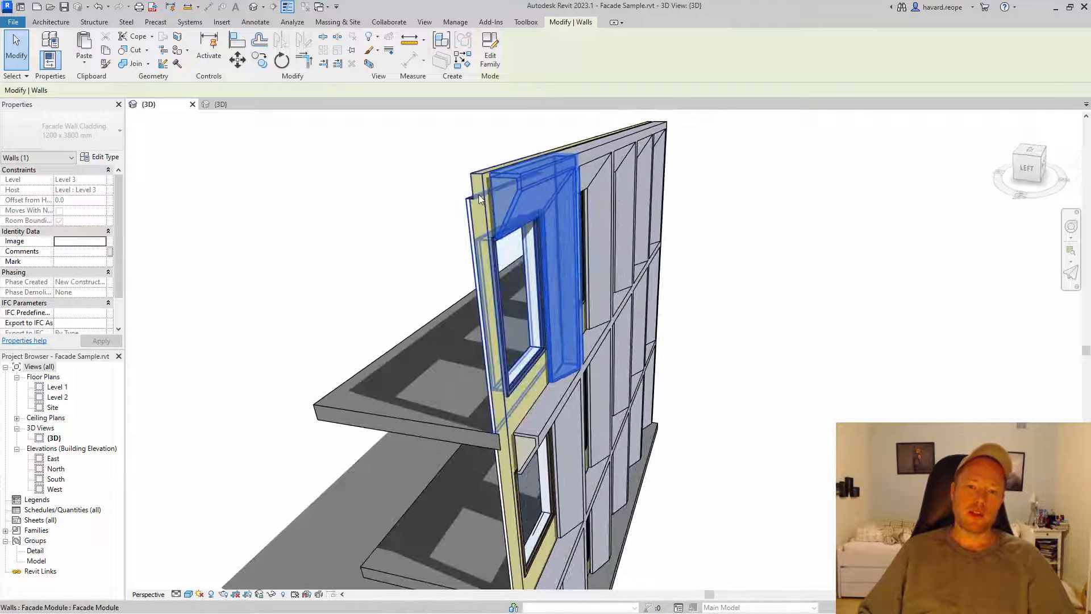
left_click(478, 194)
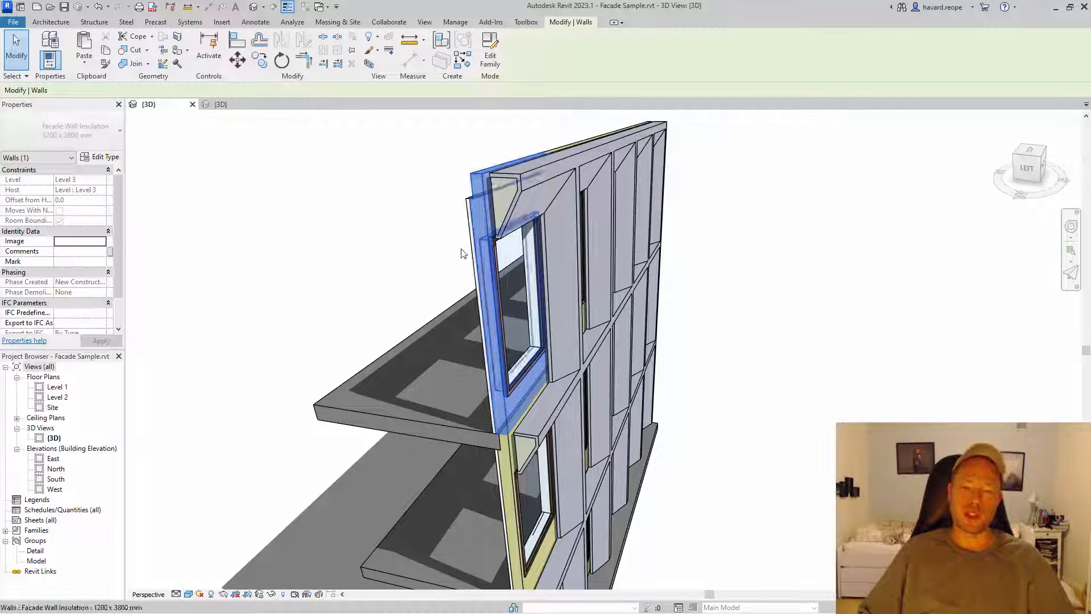
left_click(400, 256)
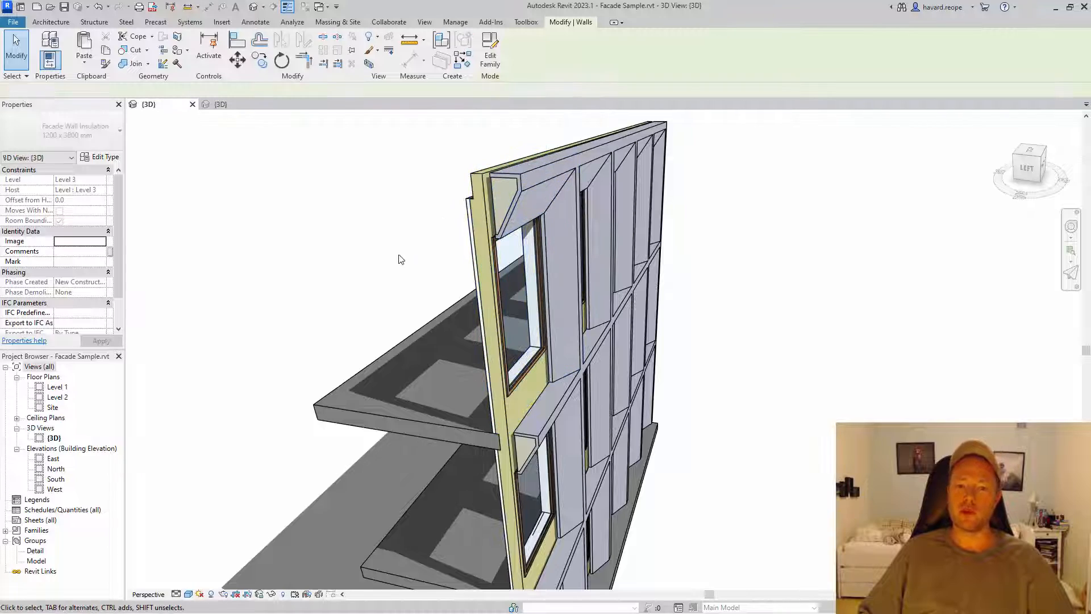
Select the window sill of the Level 3 corner module and examine it from inside the building
middle_click_drag(437, 317, 684, 309, "shift")
scroll(554, 382, "up", 3)
scroll(498, 397, "up", 5)
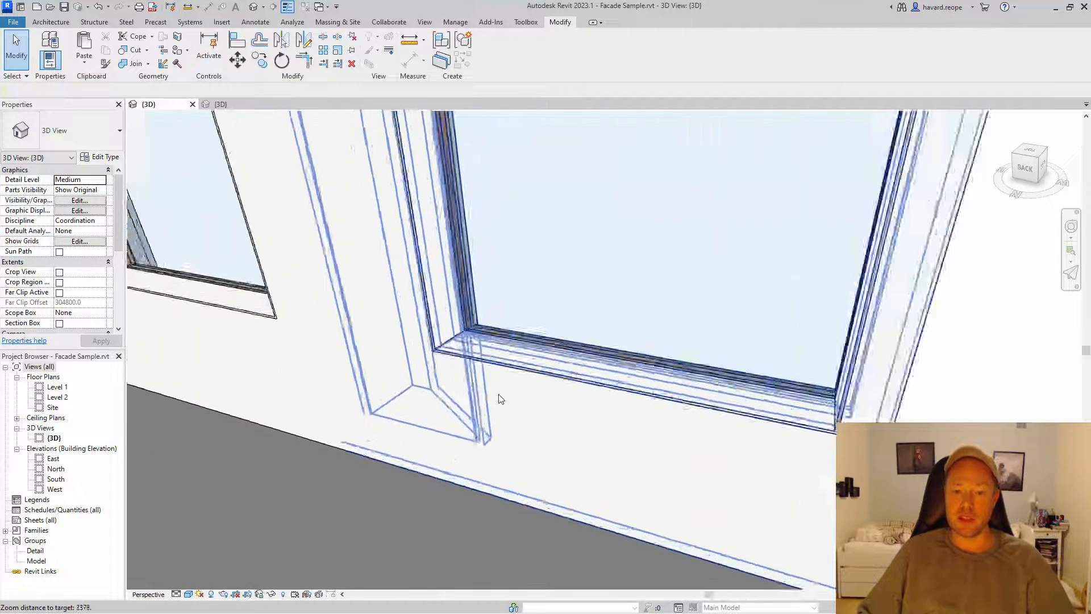
left_click(508, 368)
scroll(508, 368, "down", 5)
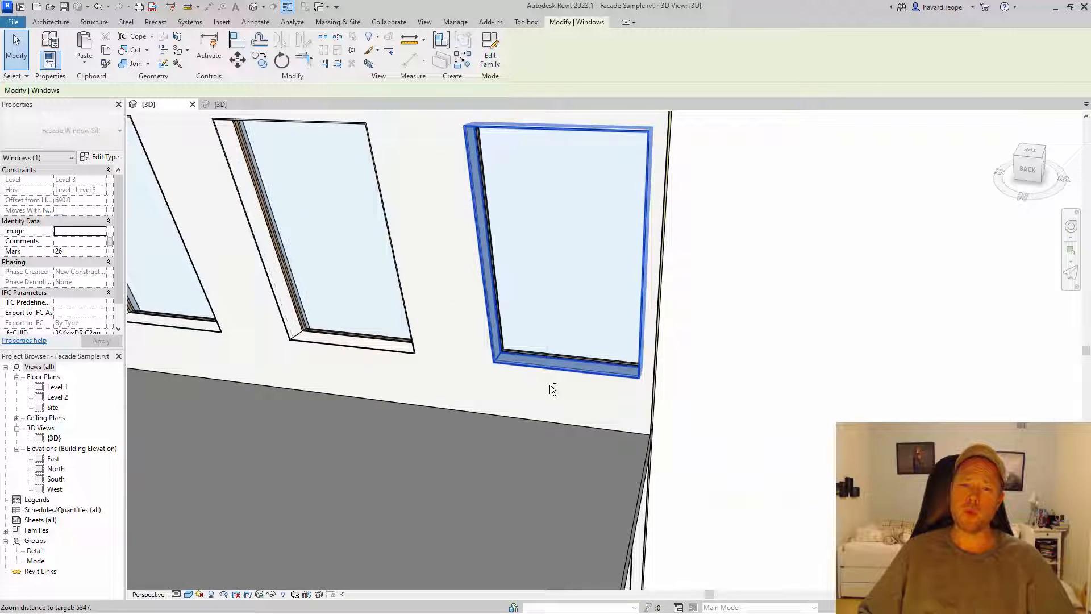
middle_click_drag(550, 384, 722, 337, "shift")
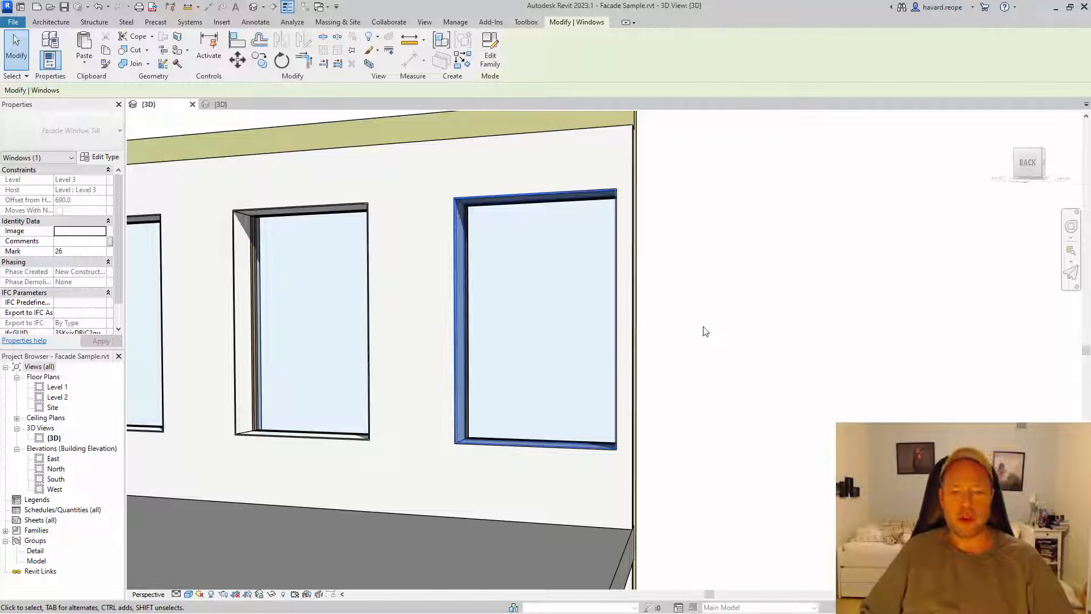
left_click(705, 332)
Select the Level 3 corner facade module as a whole, view it from the front and inside, and clear the selection
middle_click_drag(806, 277, 566, 189, "shift")
left_click(566, 188)
scroll(559, 228, "down", 5)
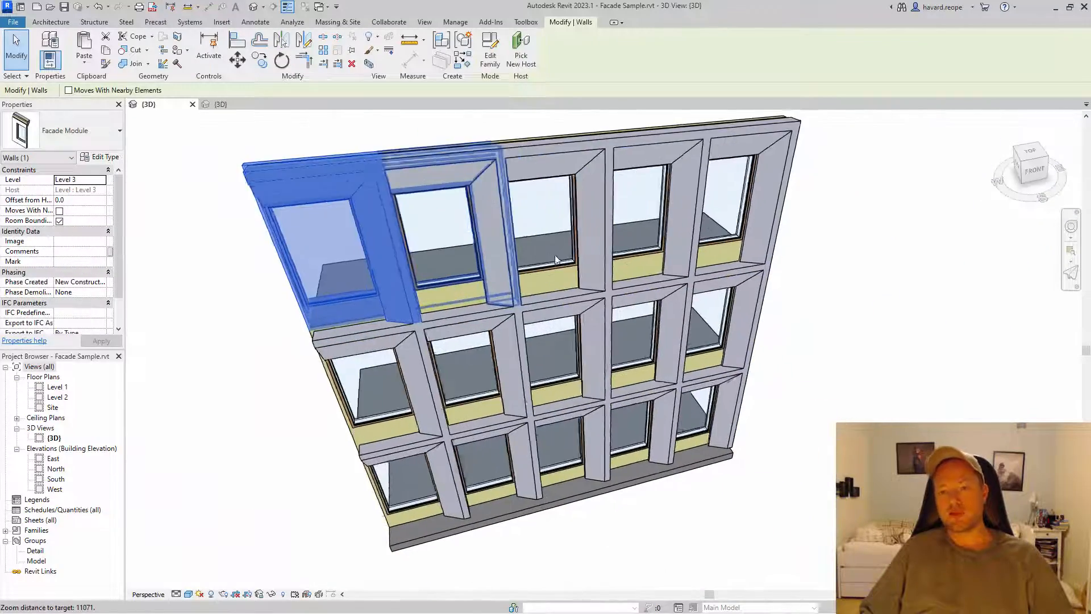
left_click(581, 317)
scroll(581, 318, "up", 3)
middle_click_drag(584, 320, 809, 342, "shift")
left_click(827, 333)
left_click(829, 327)
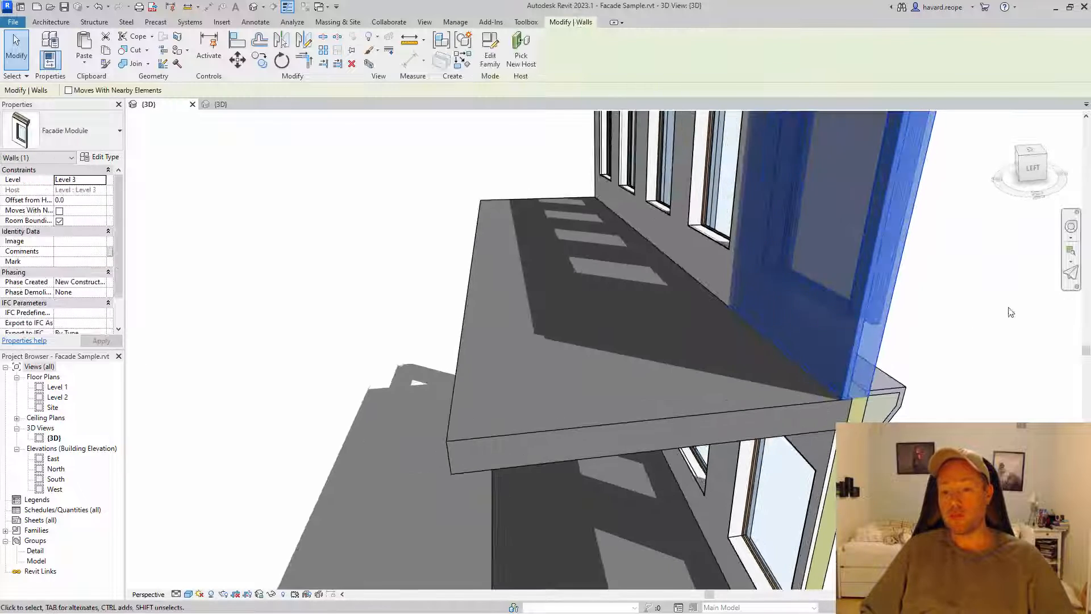
key("Escape")
Inspect nested parts in the corner modules, including the Level 3 wall covering and the Level 2 wall cladding, and clear the selection
left_click(809, 343)
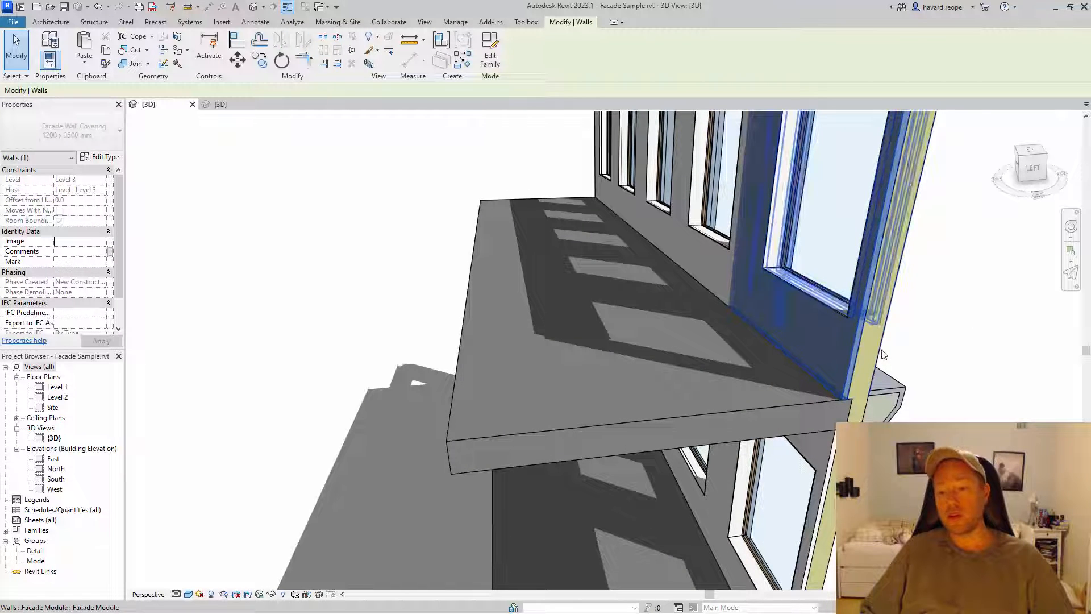
key("Tab")
left_click(872, 319)
middle_click_drag(928, 360, 800, 353, "shift")
left_click(820, 377)
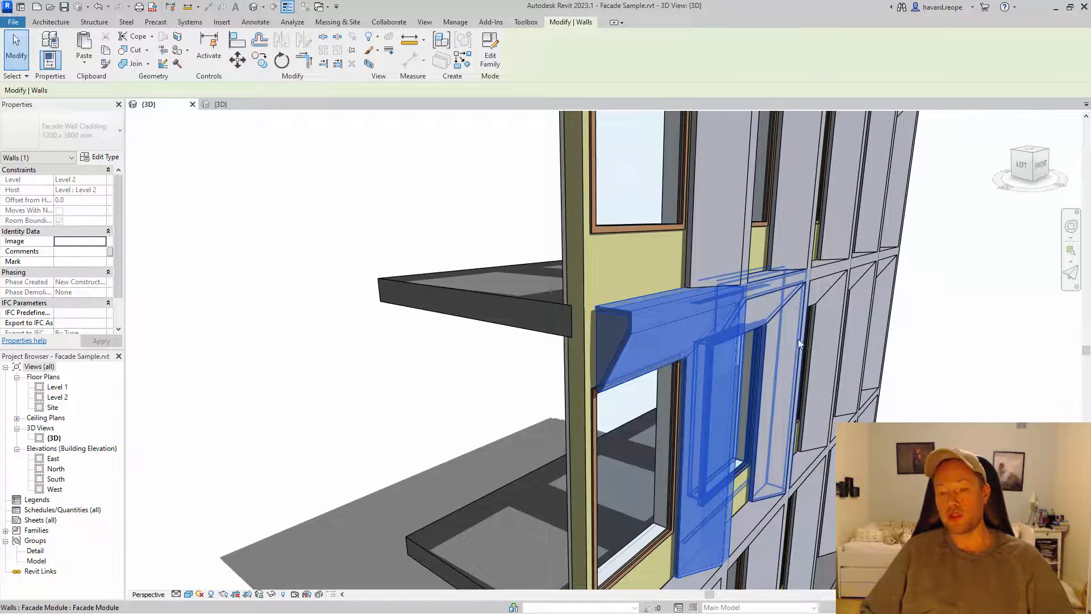
left_click(445, 407)
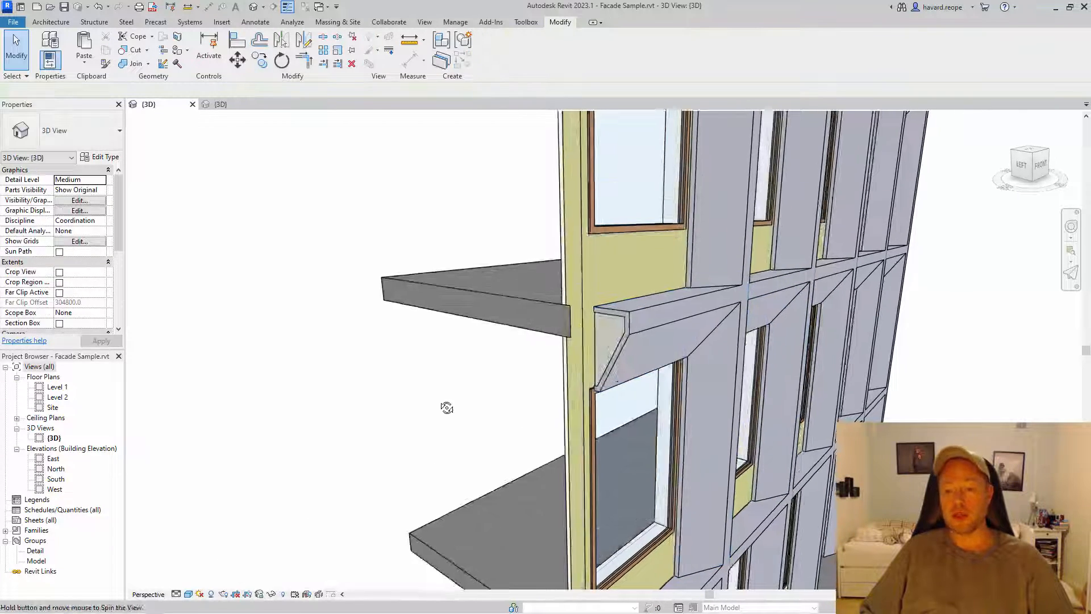
Hide the Walls category in the 3D view with the Visibility/Graphic Overrides
key("v")
key("g")
key("w")
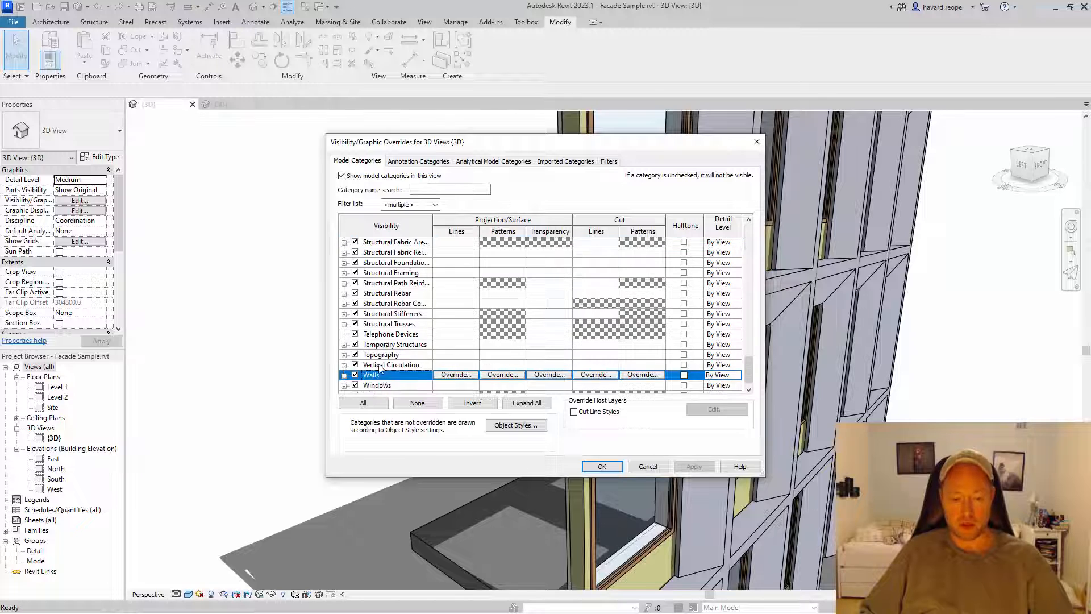
left_click(602, 466)
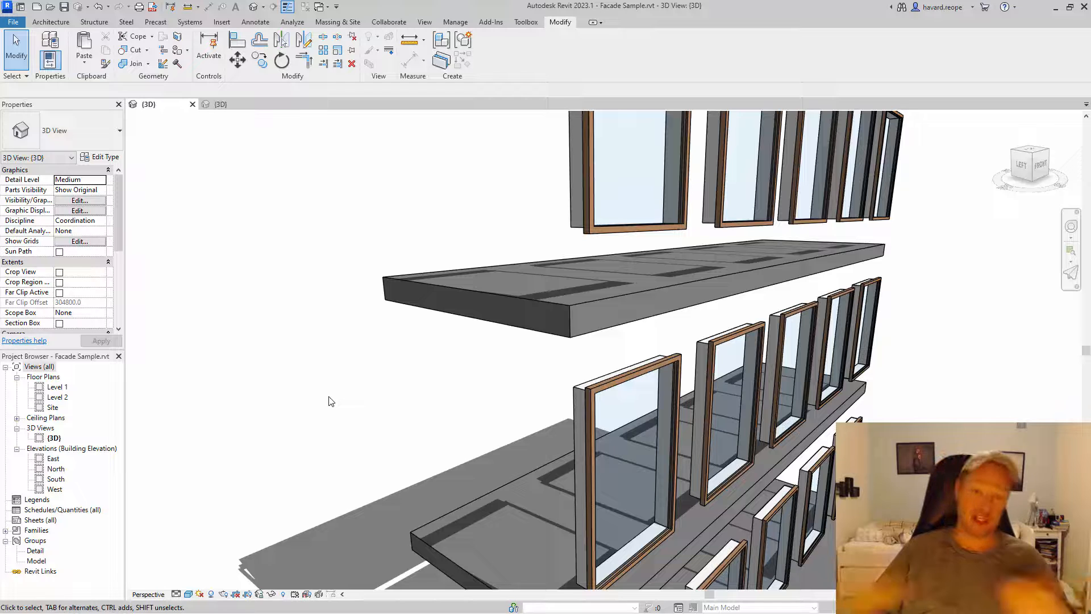
Turn the Walls category's visibility back on in the 3D view
key("v")
key("g")
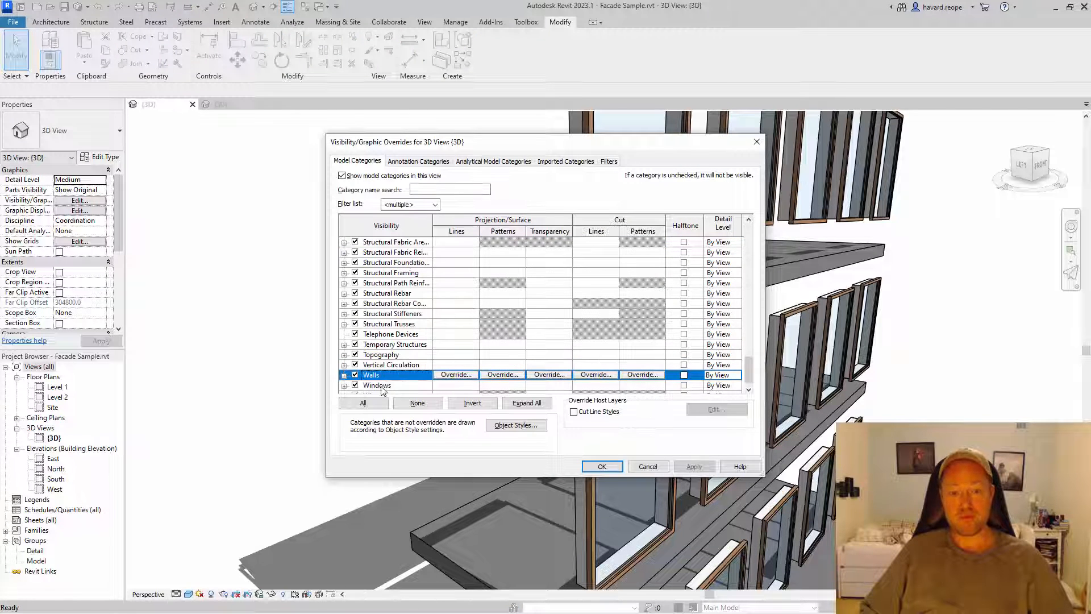
left_click(601, 467)
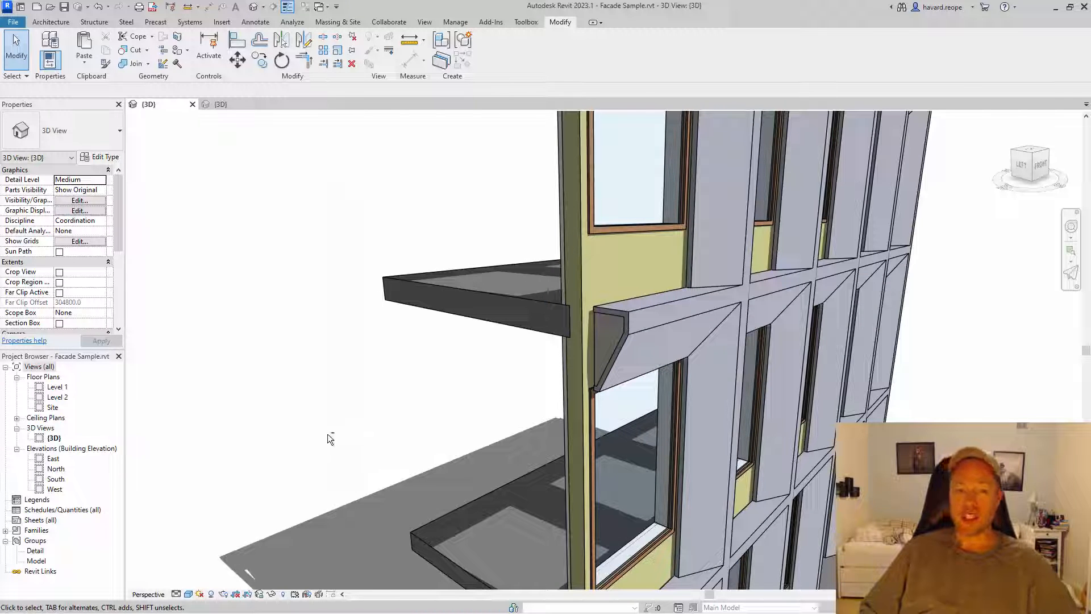
Open the Level 1 floor plan and place a tagged room in the rectangular space behind the facade modules
middle_click_drag(328, 436, 444, 435, "shift")
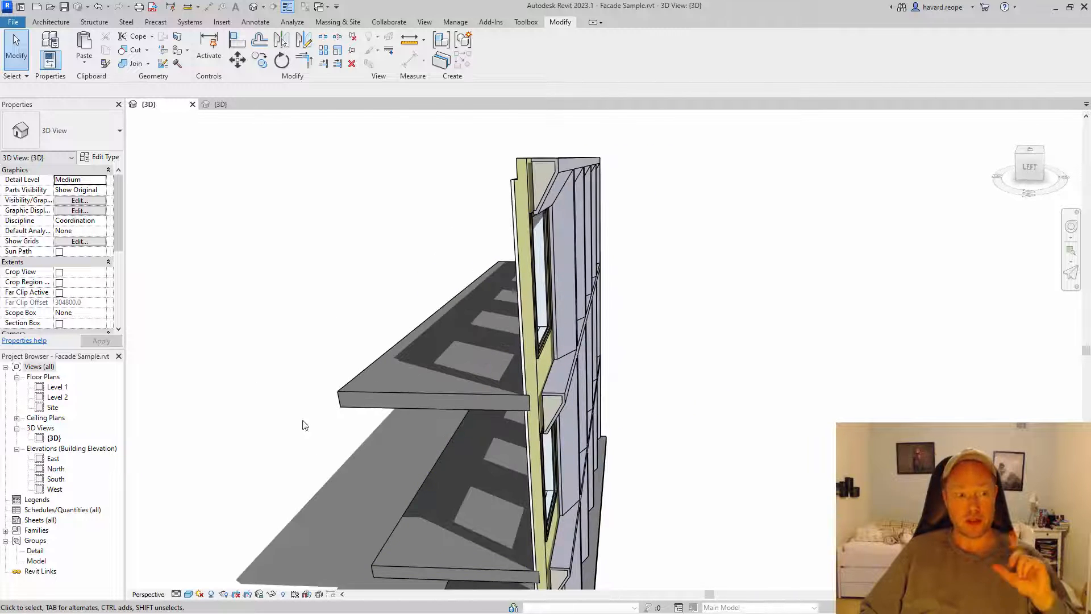
double_click(57, 387)
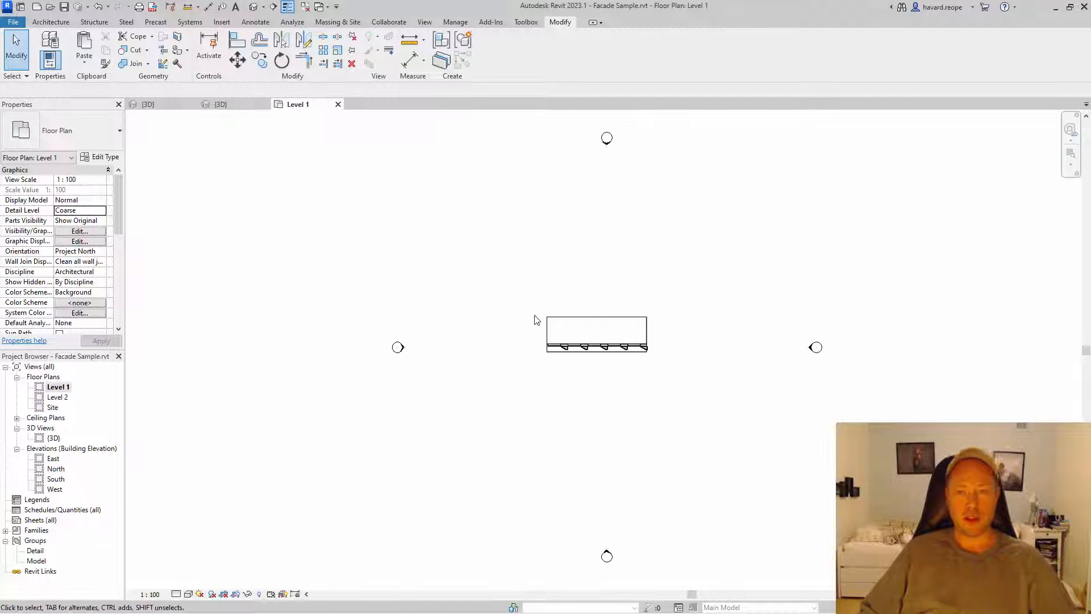
scroll(583, 353, "up", 5)
key("r")
key("m")
scroll(591, 313, "up", 3)
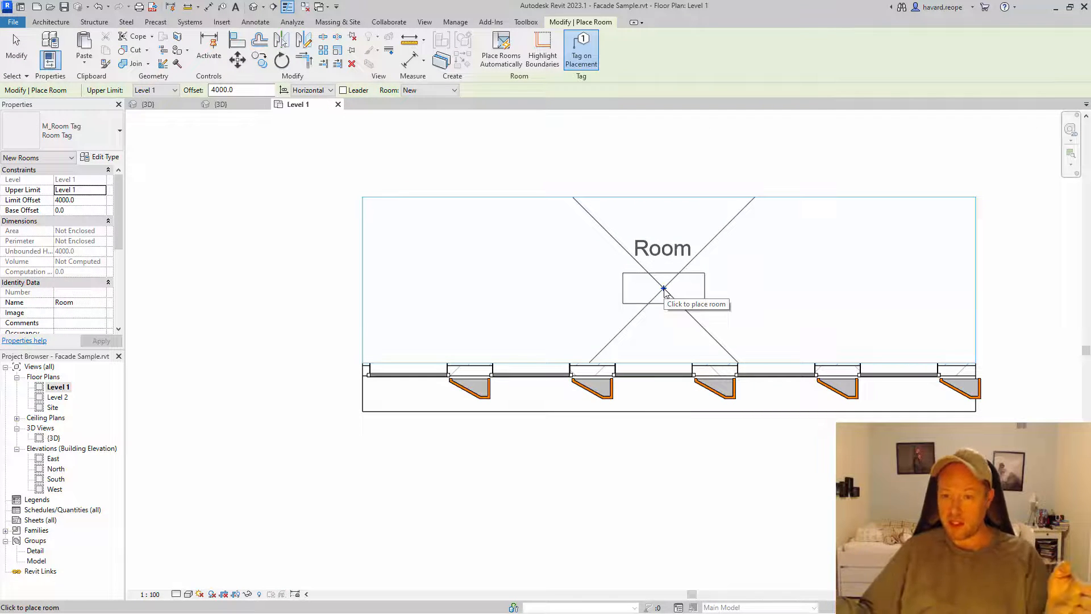
left_click(664, 290)
key("Escape")
key("Escape")
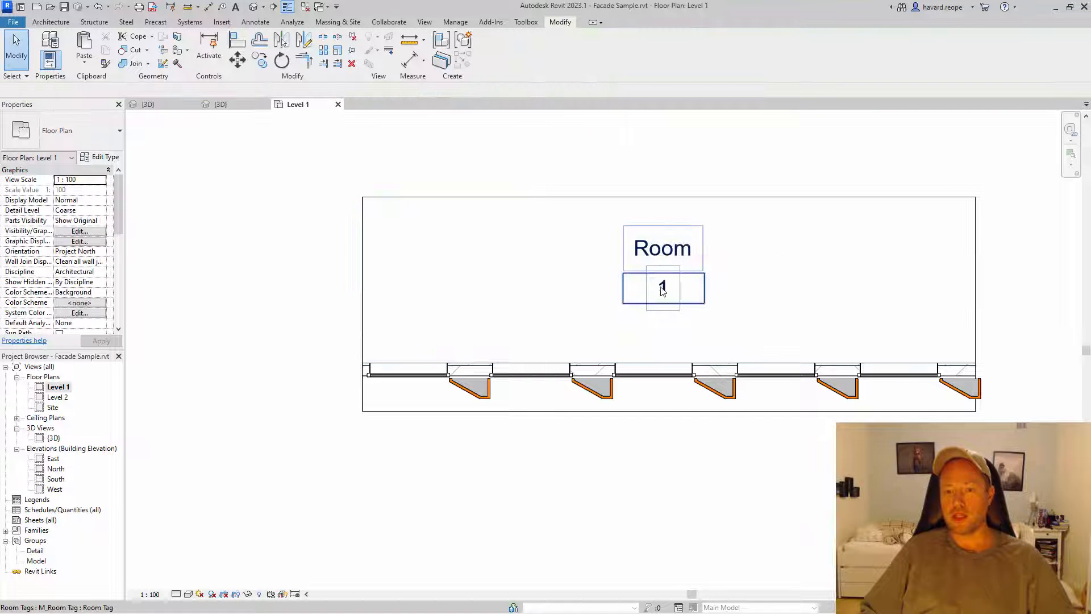
key("Tab")
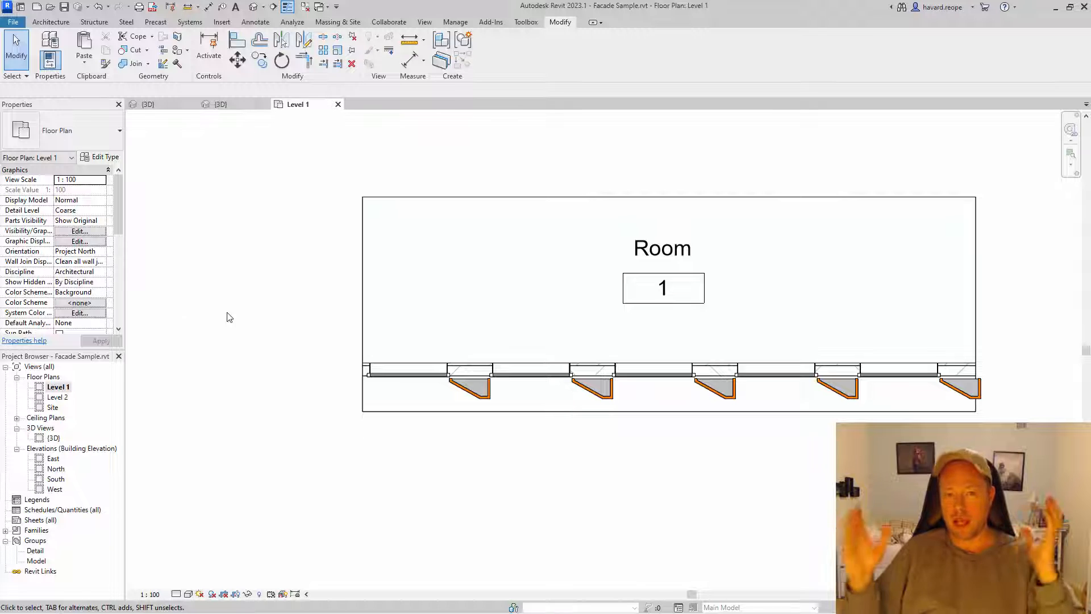
View the Facade Module family in 3D and return to the Facade Sample project's 3D view of the facade exterior
left_click(230, 105)
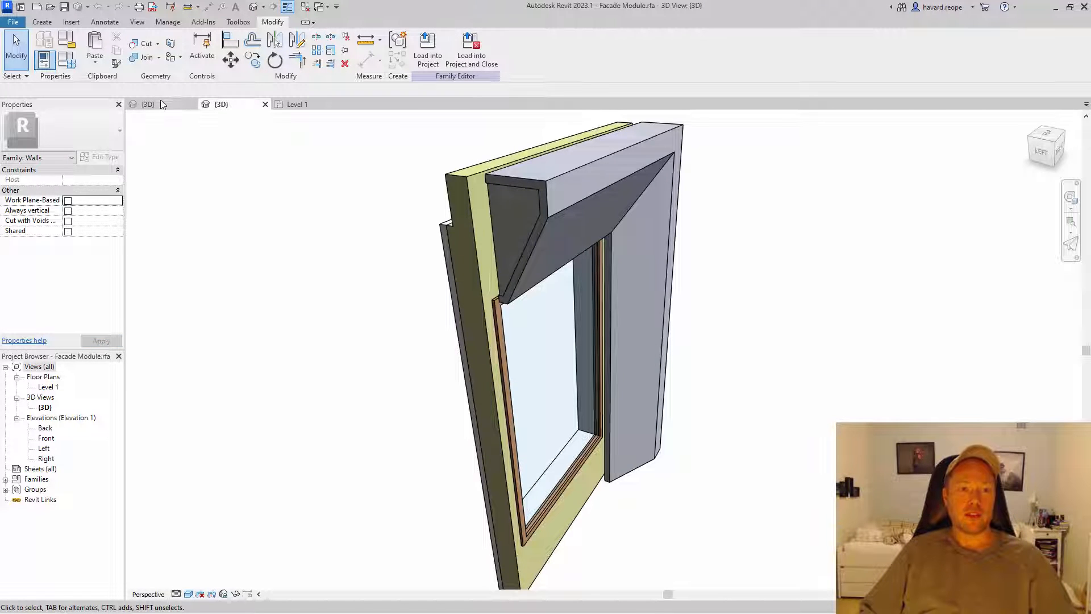
left_click(162, 104)
middle_click_drag(399, 337, 272, 339, "shift")
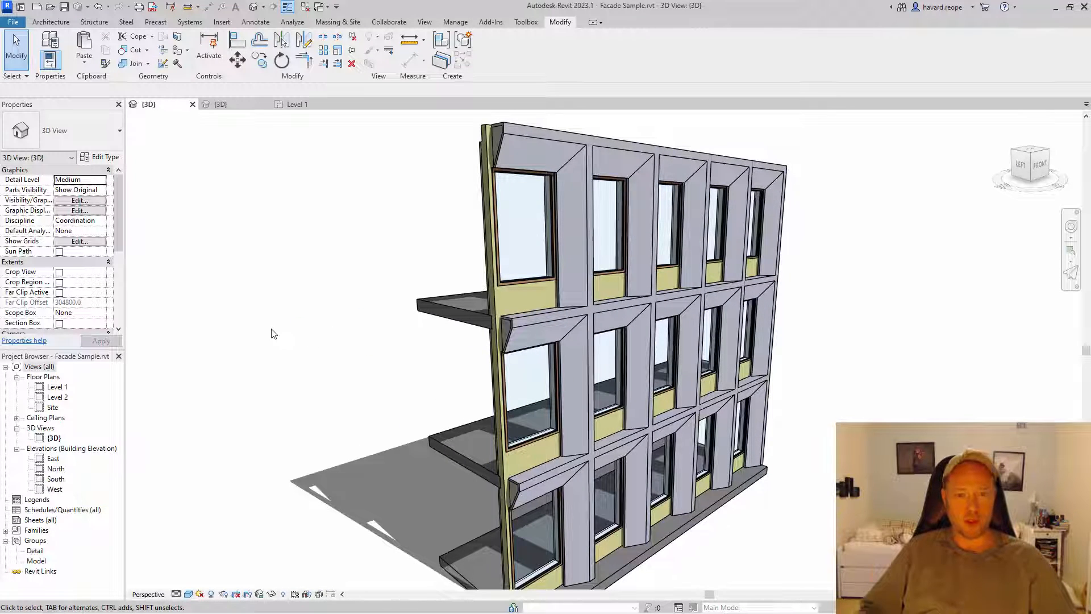